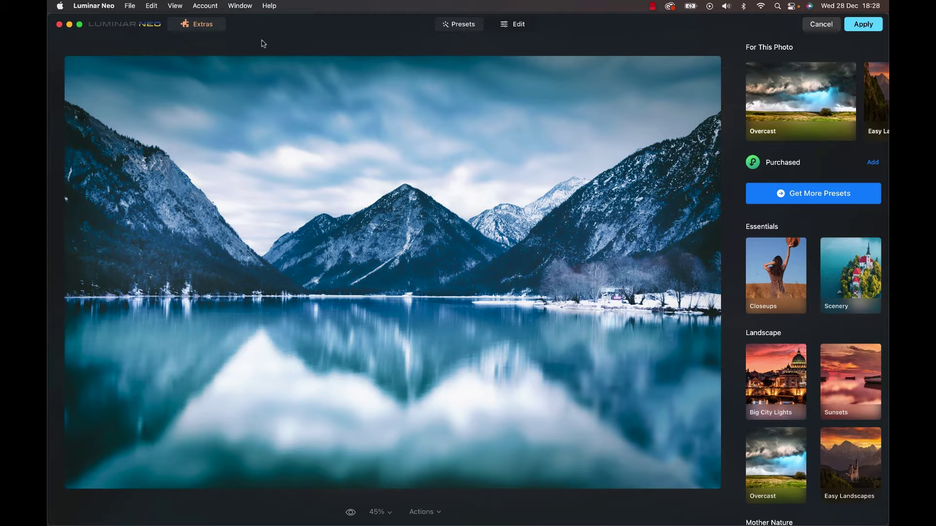
- Open Luminar Neo's Extras panel listing its add-ons and extensions
left_click(208, 29)
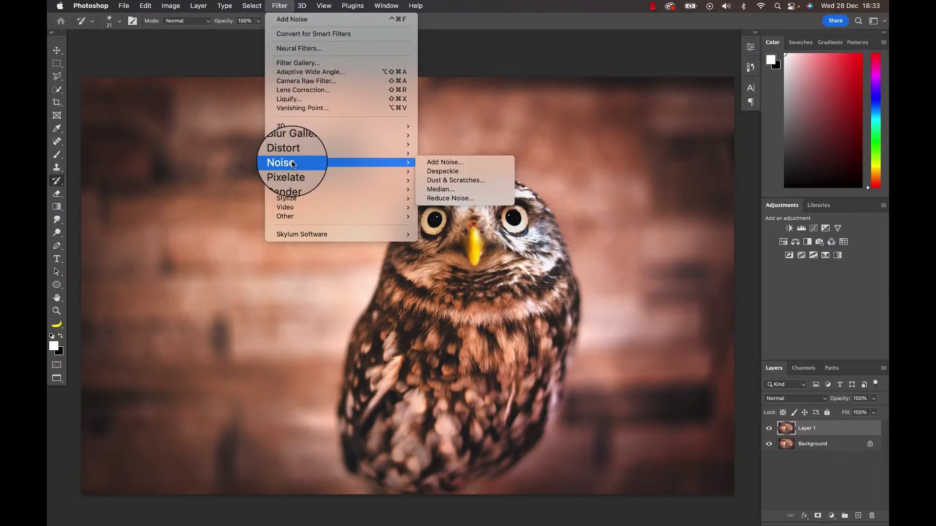
- Add noise to the owl's Layer 1, zoom in on the grain, and make Layer 1 visible
left_click(429, 161)
key("Return")
key("super+equal")
key("super+equal")
key("super+equal")
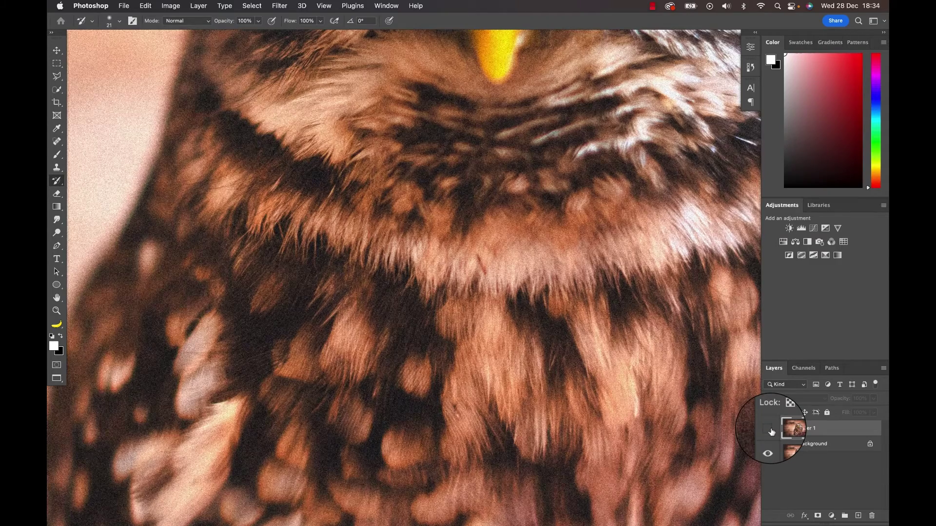
left_click(770, 431)
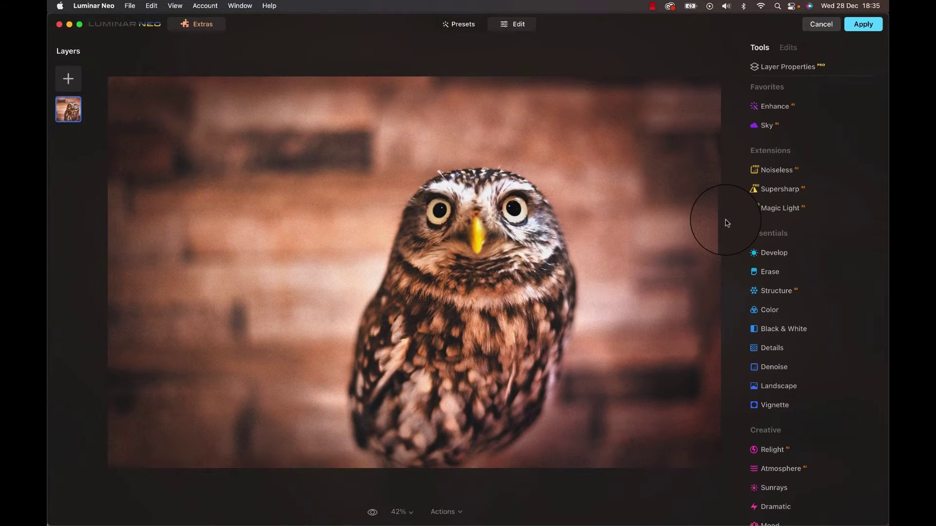
- Expand the Noiseless extension and apply its Middle denoise preset to the owl photo
left_click(783, 169)
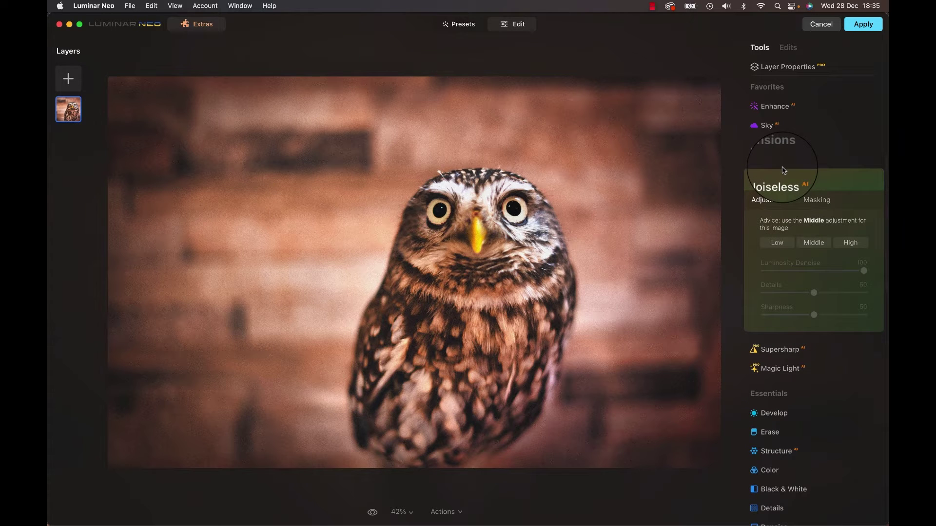
left_click(814, 243)
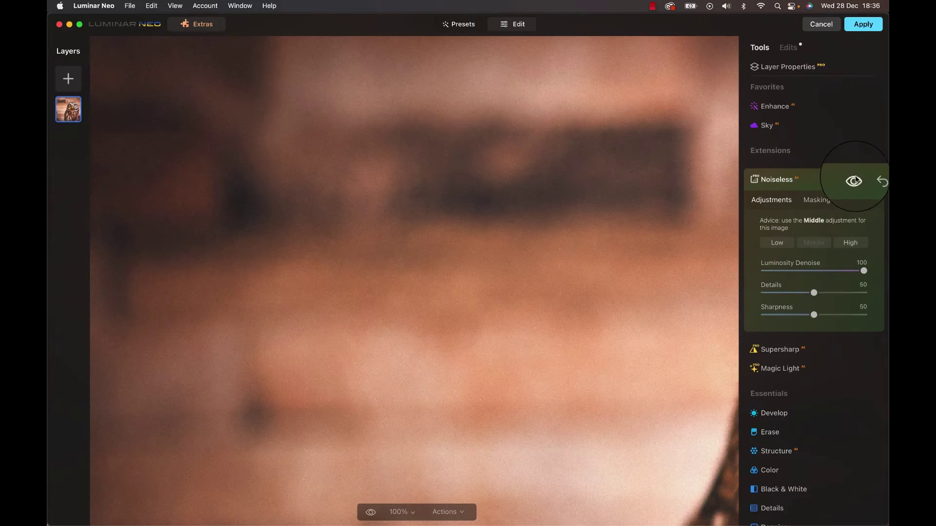
- Compare the owl's feathers with the Noiseless effect turned off and on
left_click(854, 181)
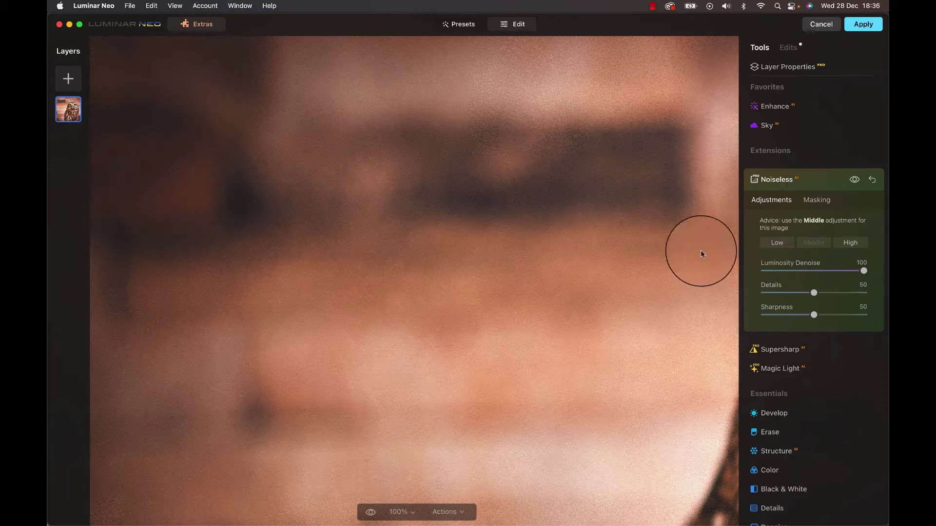
scroll(663, 265, "right", 10)
scroll(665, 268, "up", 5)
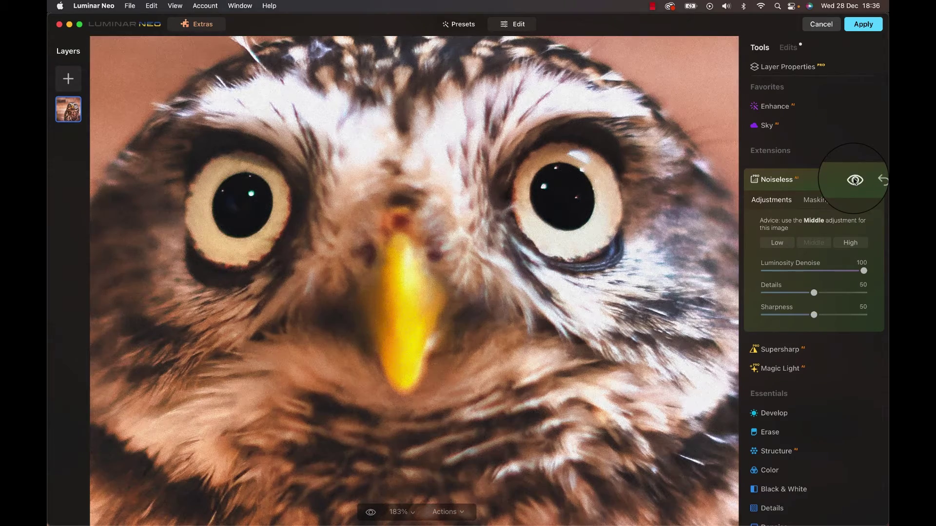
left_click(855, 180)
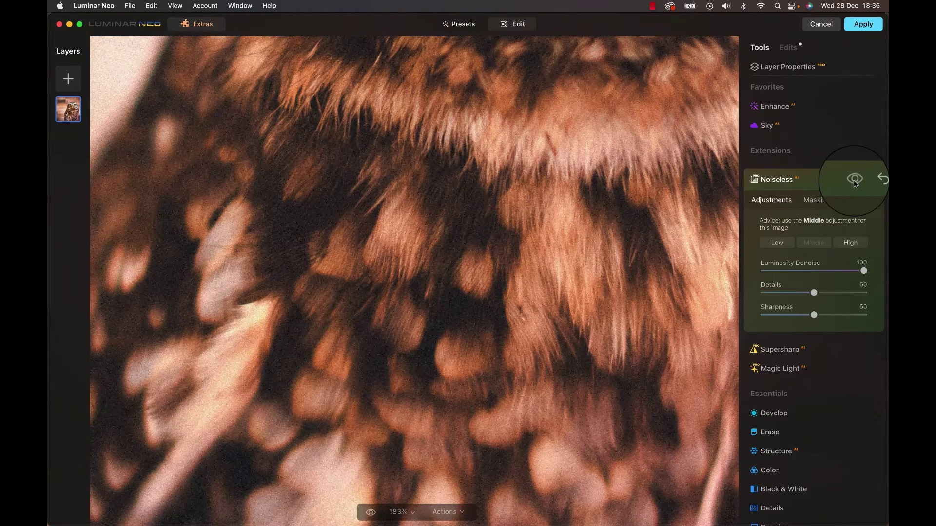
- Raise the Noiseless Details and Sharpness amounts
scroll(650, 247, "down", 3)
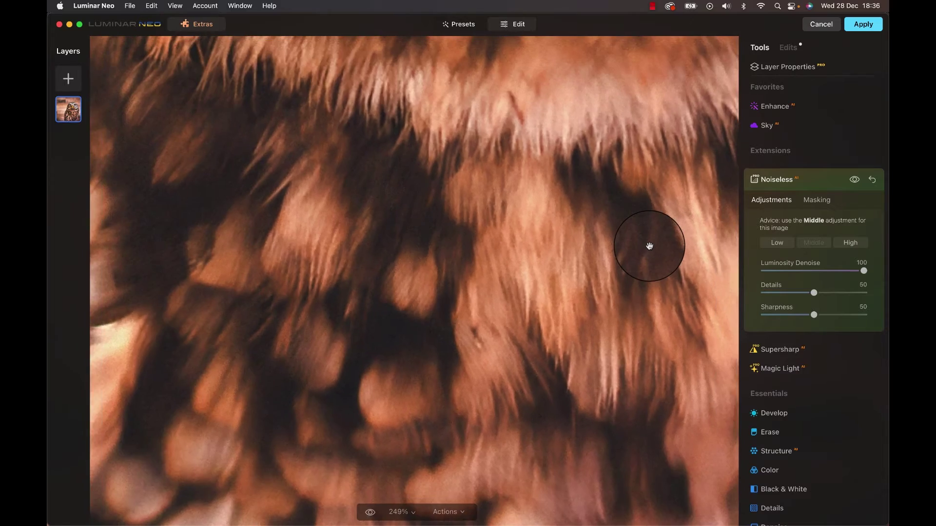
scroll(649, 247, "down", 3)
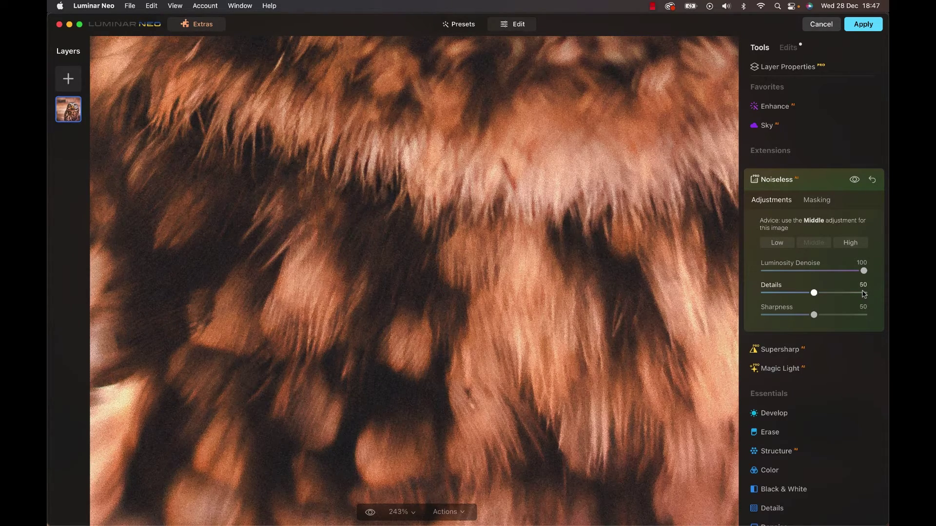
left_click(859, 293)
left_click(858, 315)
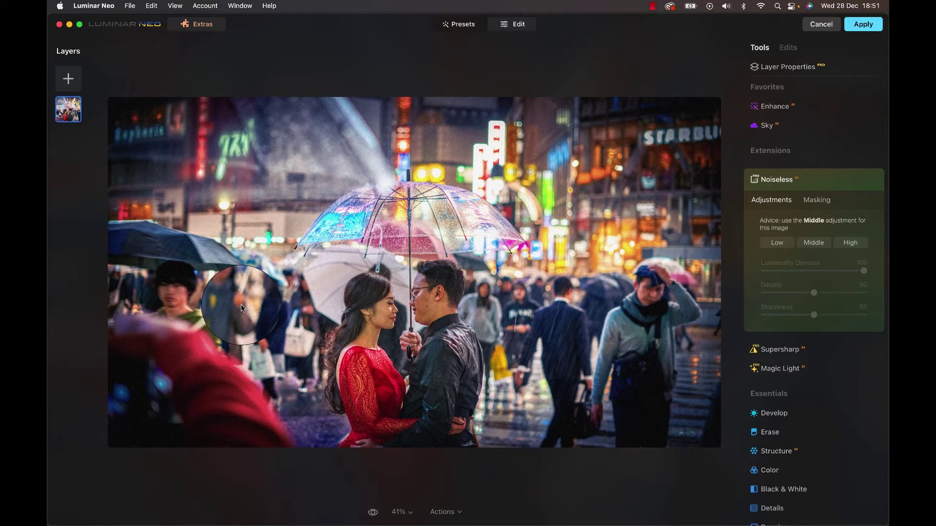
- Apply Noiseless at Middle strength to the rainy-street couple photo
scroll(564, 334, "up", 5)
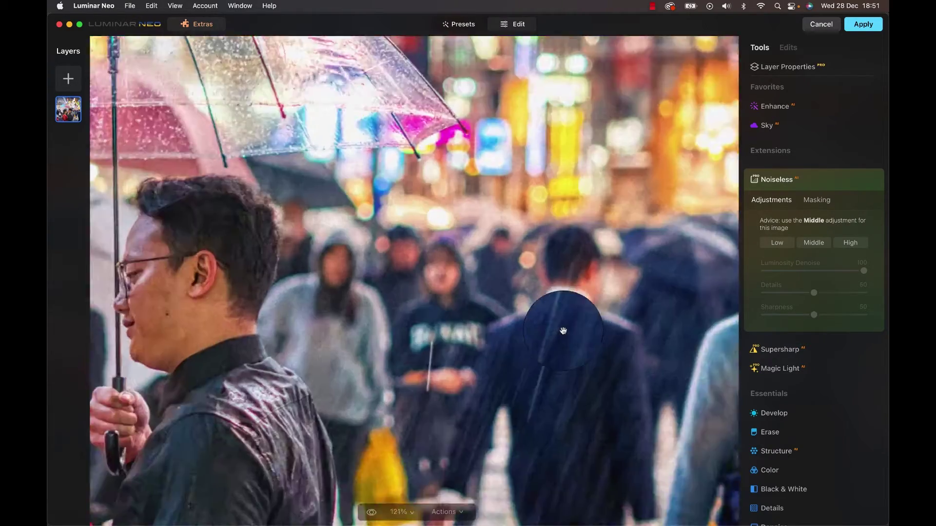
scroll(564, 334, "left", 10)
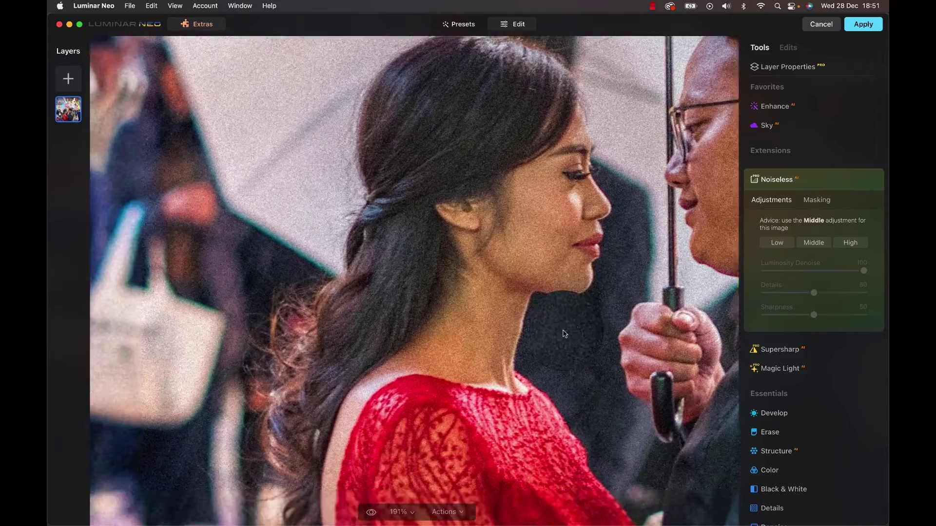
scroll(563, 330, "down", 3)
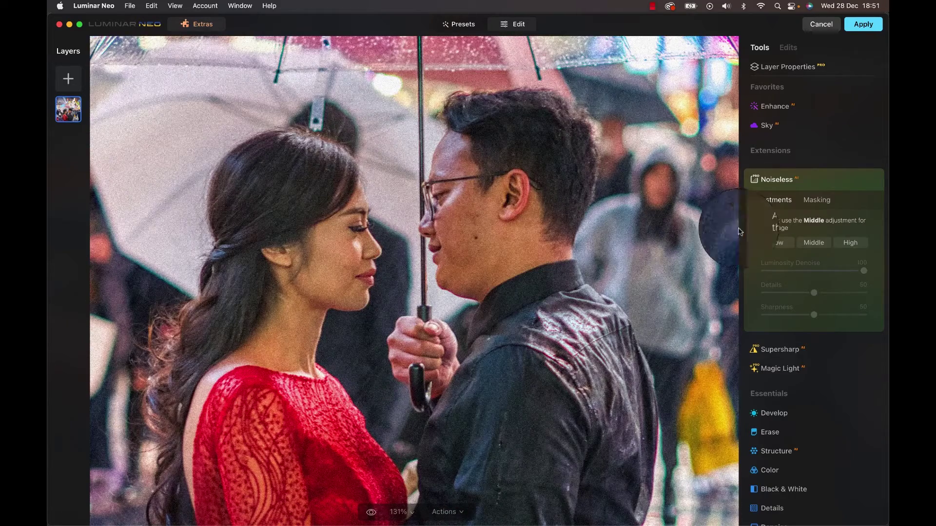
left_click(814, 243)
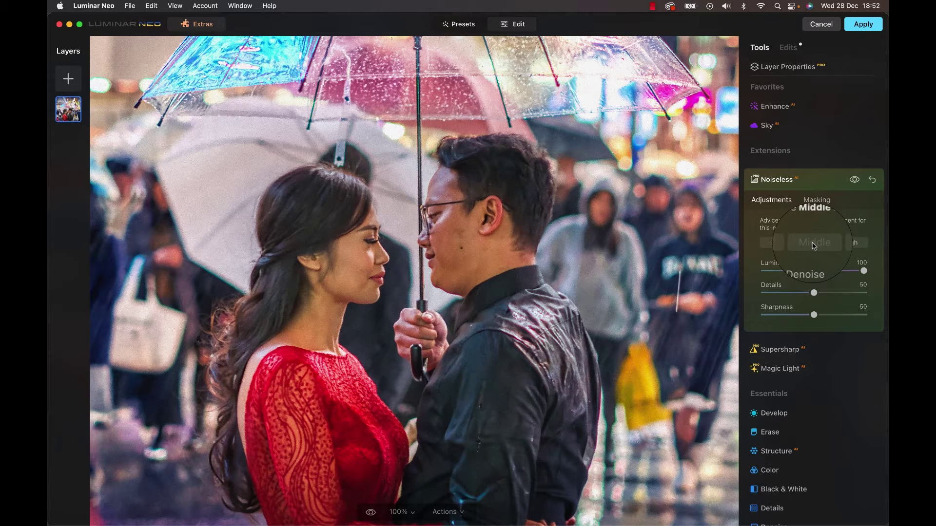
- Zoom to 200% on the woman's face, compare without denoise, then return to 100%
left_click(403, 512)
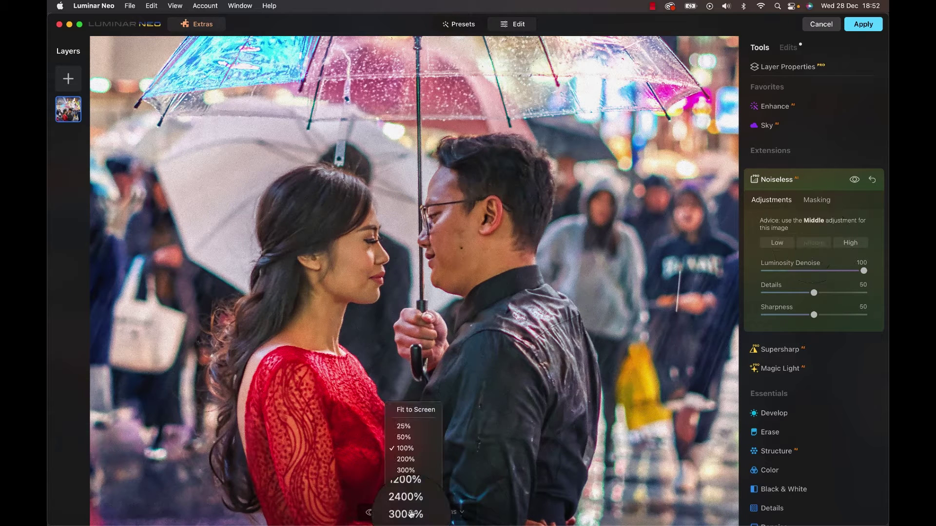
left_click(392, 457)
left_click_drag(384, 437, 585, 317)
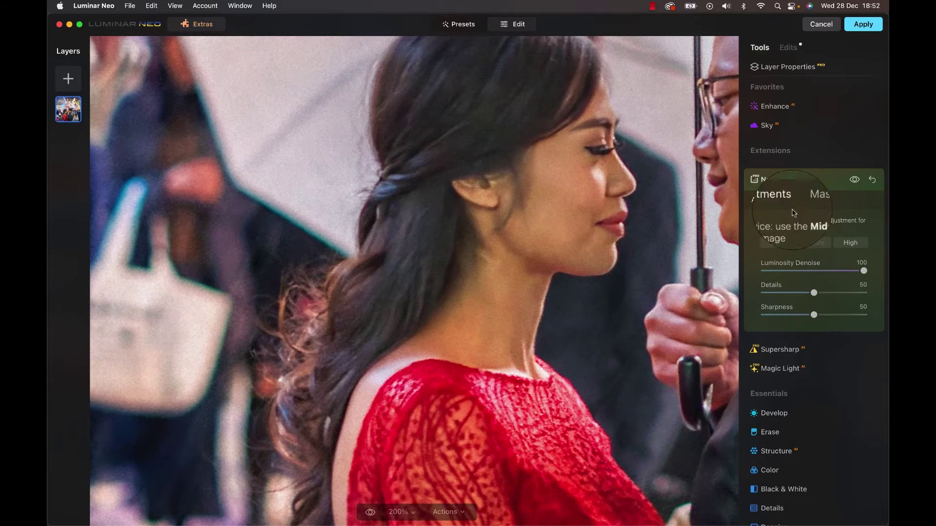
left_click(854, 181)
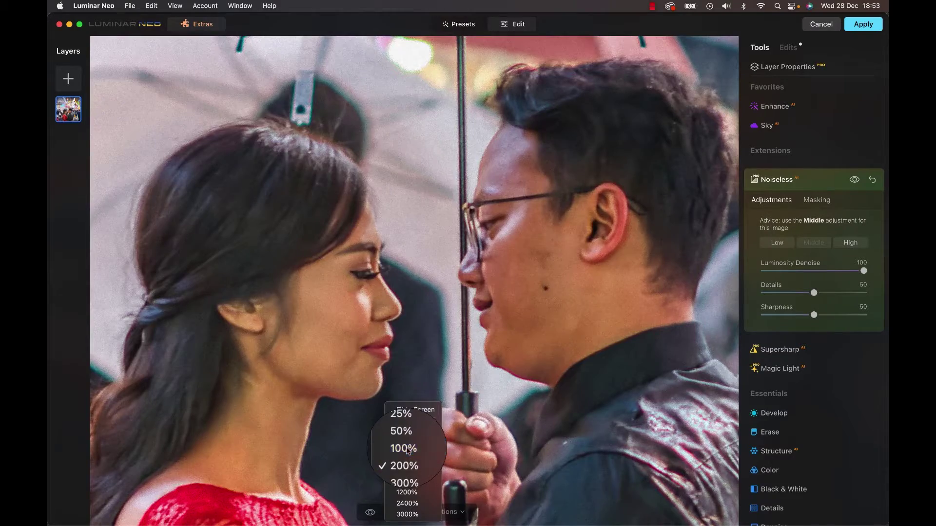
left_click(404, 448)
scroll(408, 451, "right", 10)
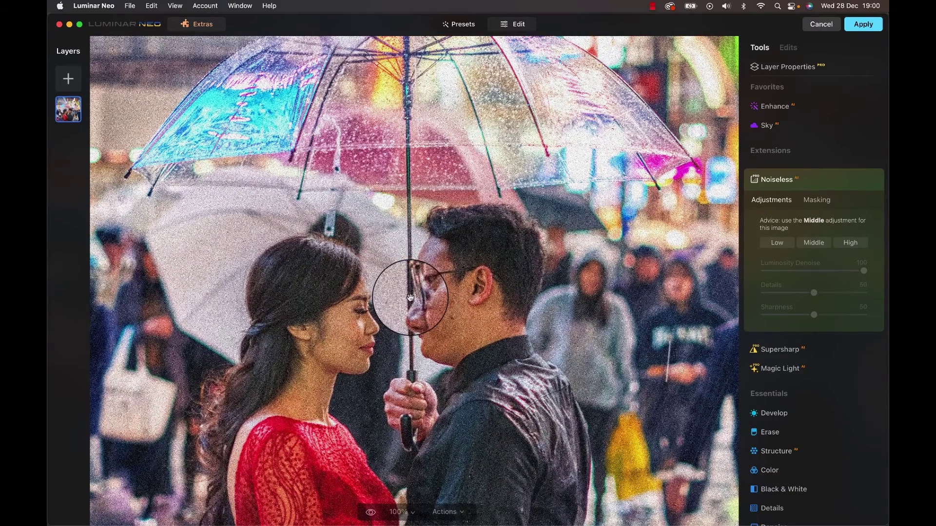
left_click(410, 298)
left_click(410, 298)
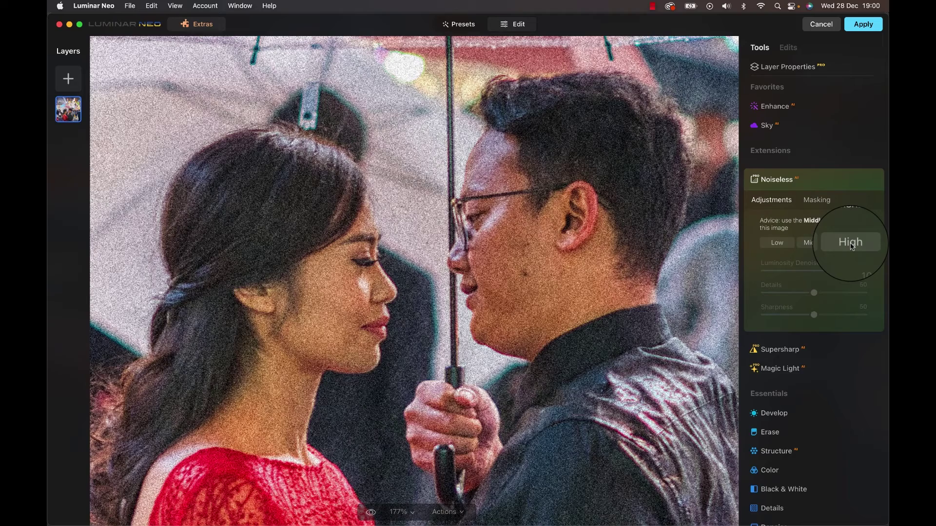
- Switch Noiseless to the High preset, then hide it to view the noisy original
left_click(851, 243)
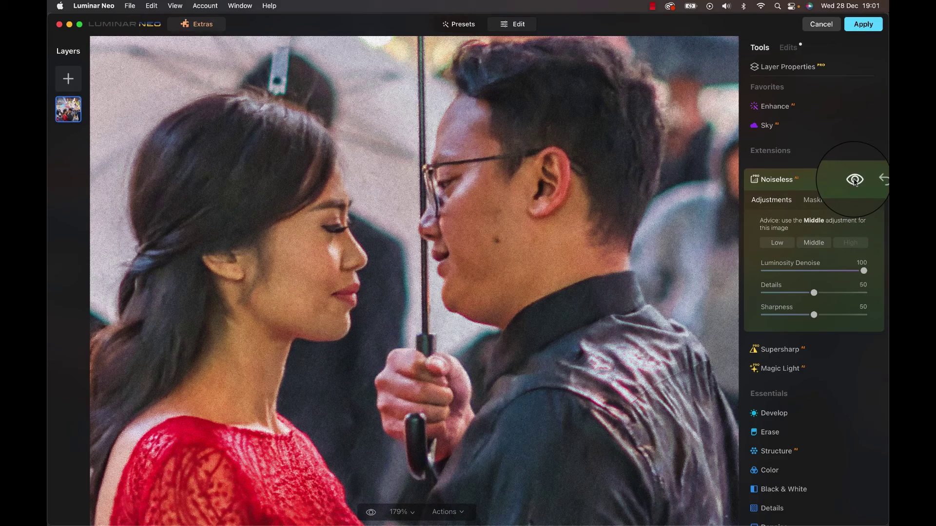
left_click(855, 181)
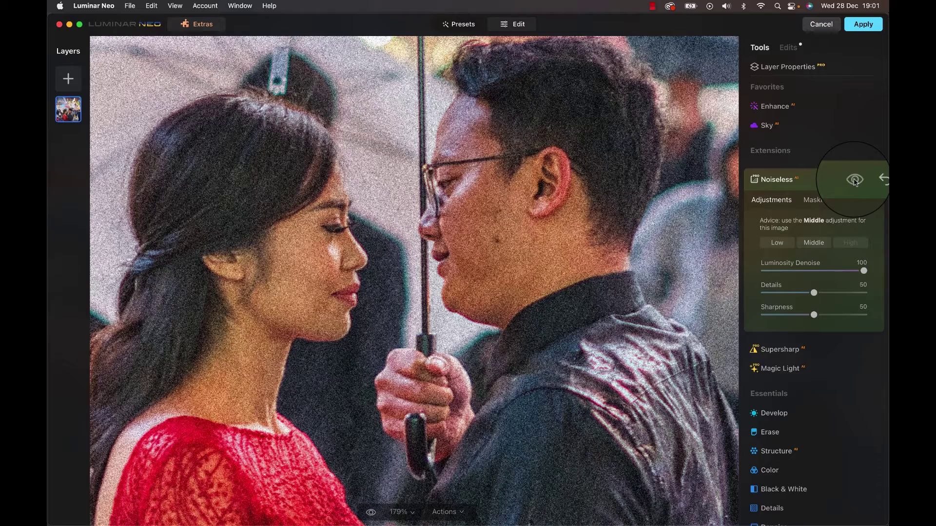
- Toggle the Noiseless effect off and on, leaving the denoised result showing
left_click(855, 180)
left_click(855, 180)
left_click(854, 181)
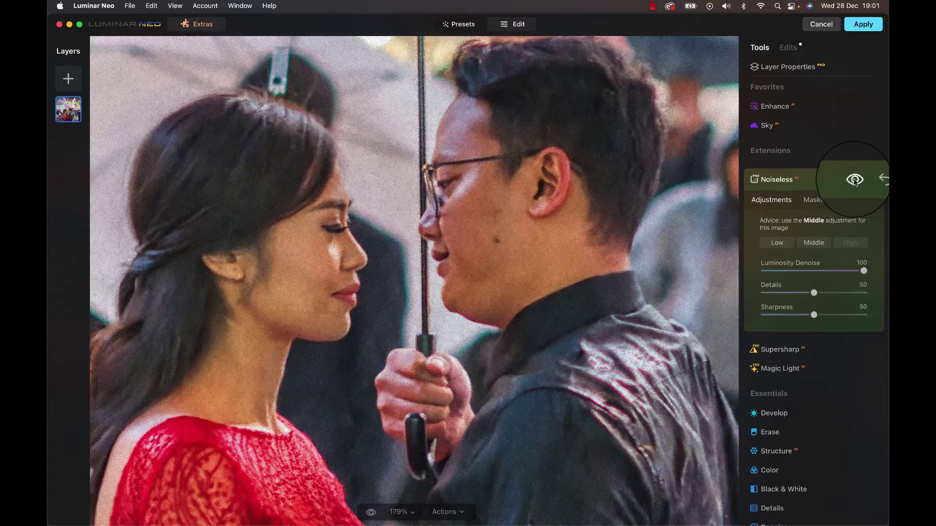
left_click(855, 180)
scroll(605, 252, "left", 3)
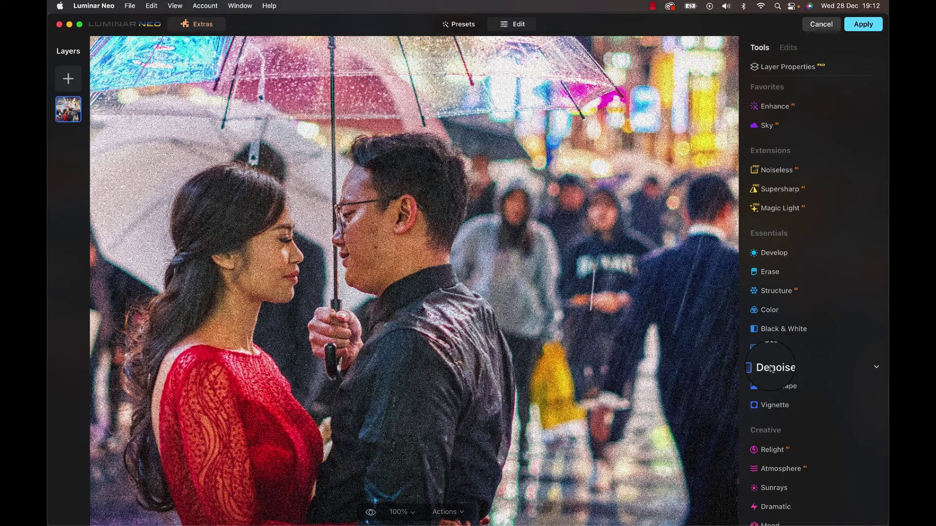
- Open the built-in Essentials Denoise tool and raise its Luminosity strength
left_click(774, 374)
scroll(790, 413, "down", 5)
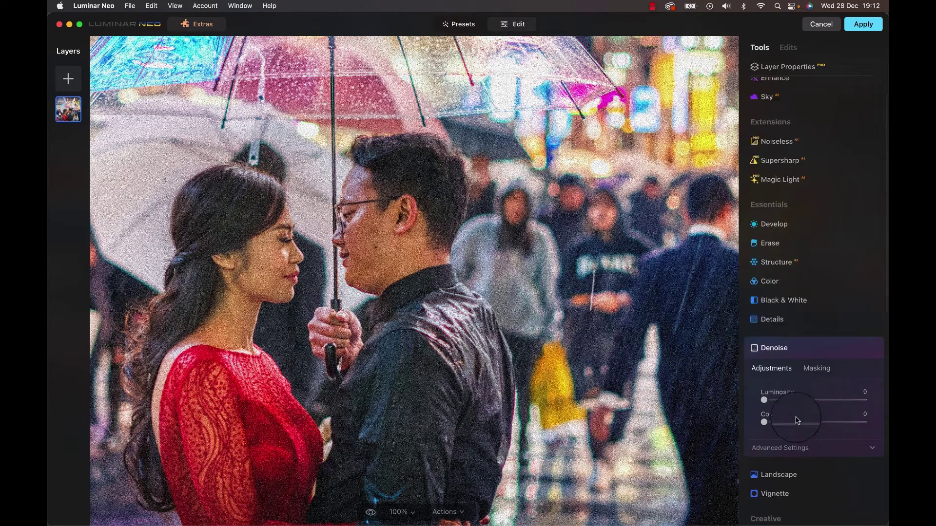
left_click(862, 283)
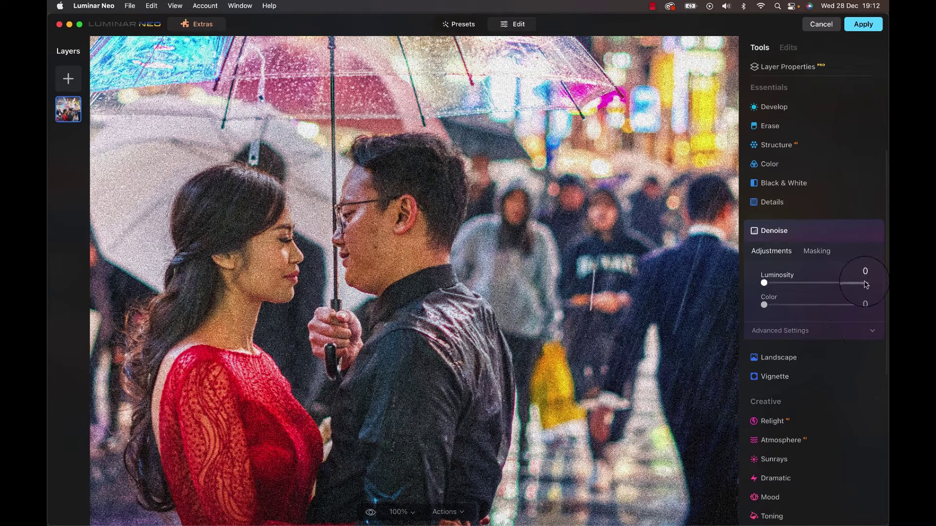